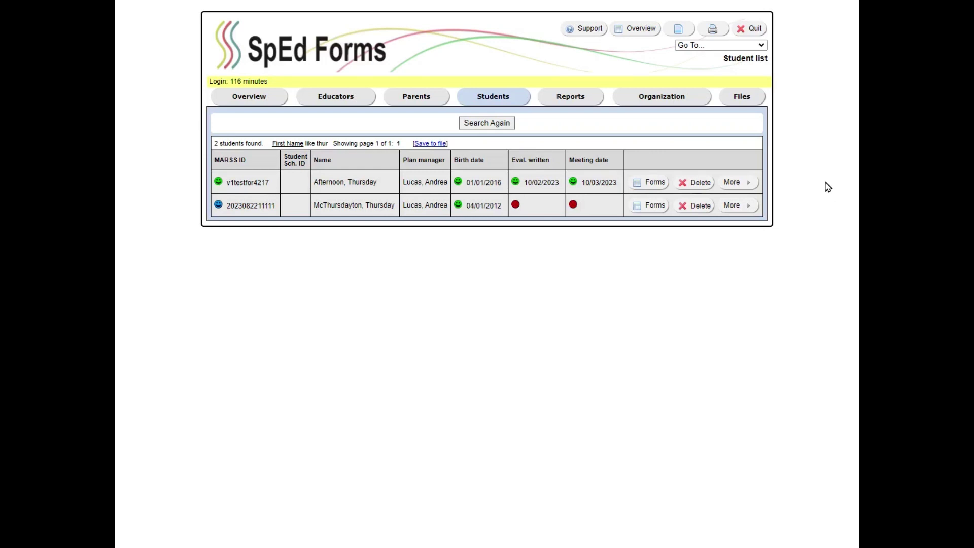
Switch from the old Student list to the SpEd dashboard using the Go To menu
{"action": "left_click", "coordinate": [762, 47]}
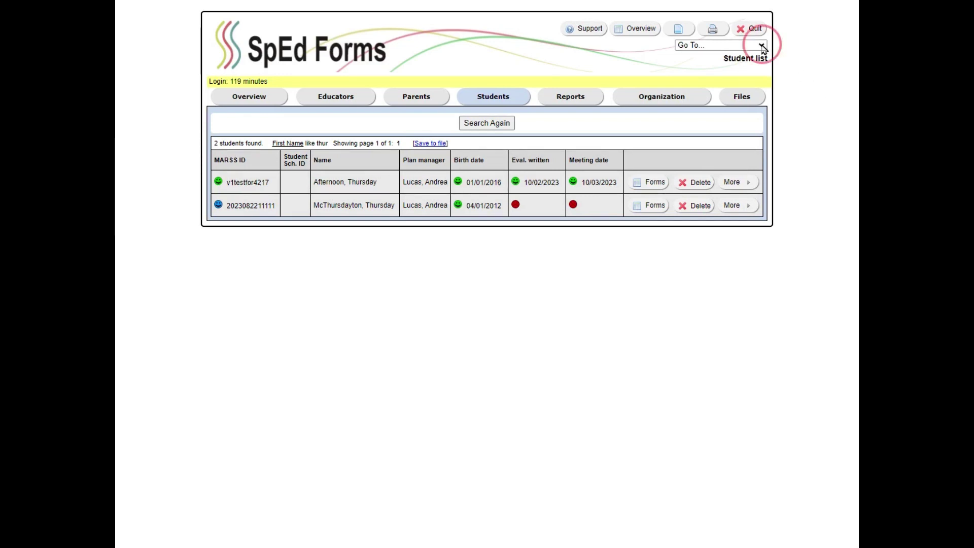
{"action": "left_click", "coordinate": [657, 47]}
{"action": "left_click", "coordinate": [699, 49]}
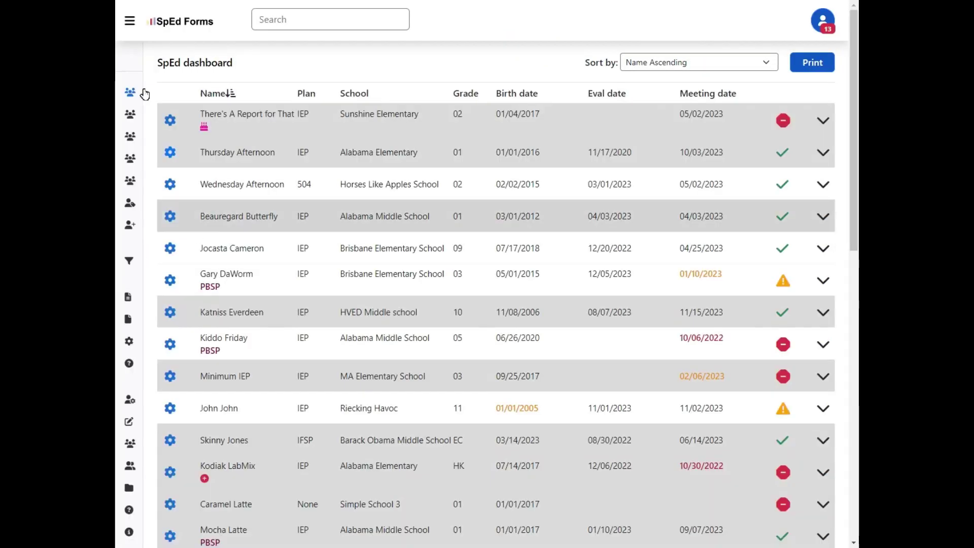
Open Admin support's Support requests list from the sidebar, leaving the educator filter unset
{"action": "left_click", "coordinate": [130, 21]}
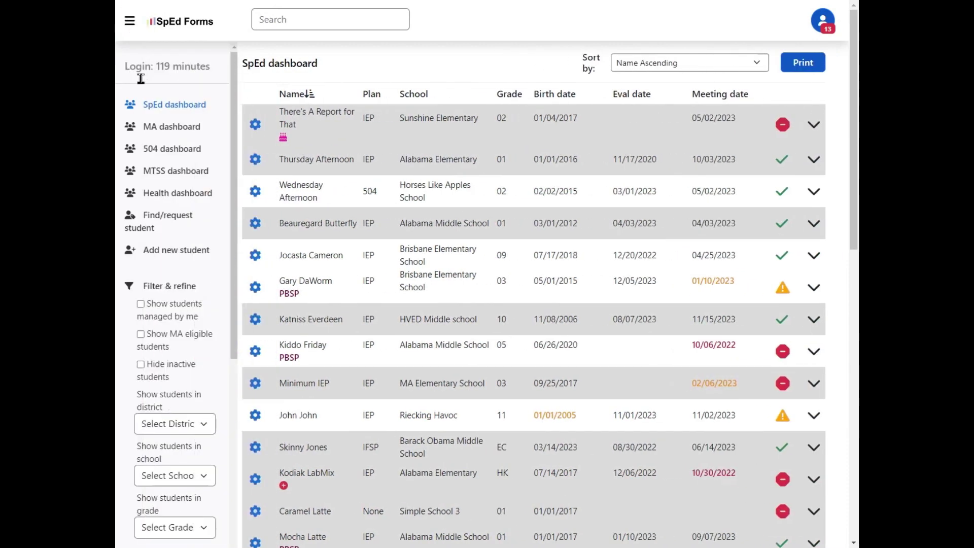
{"action": "scroll", "coordinate": [180, 277], "scroll_direction": "down", "scroll_amount": 10}
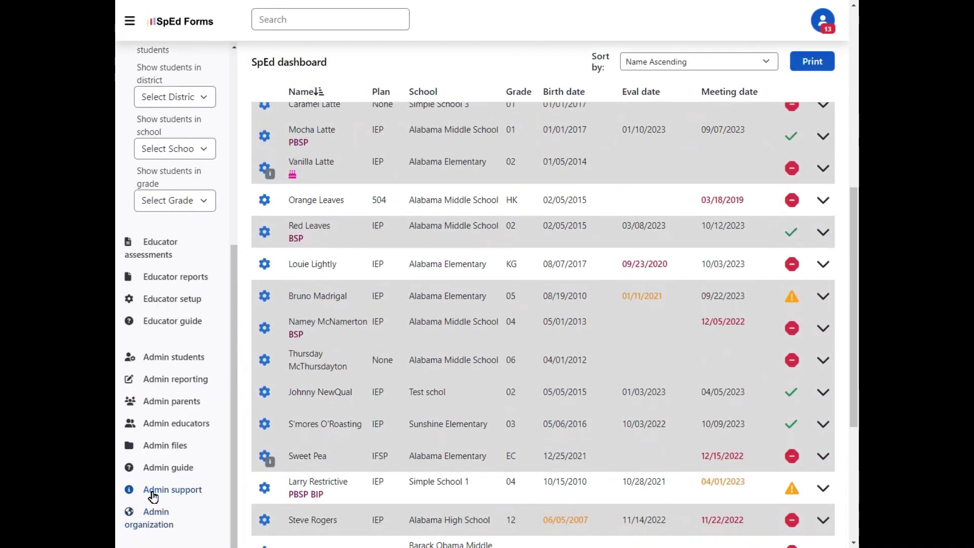
{"action": "left_click", "coordinate": [192, 496]}
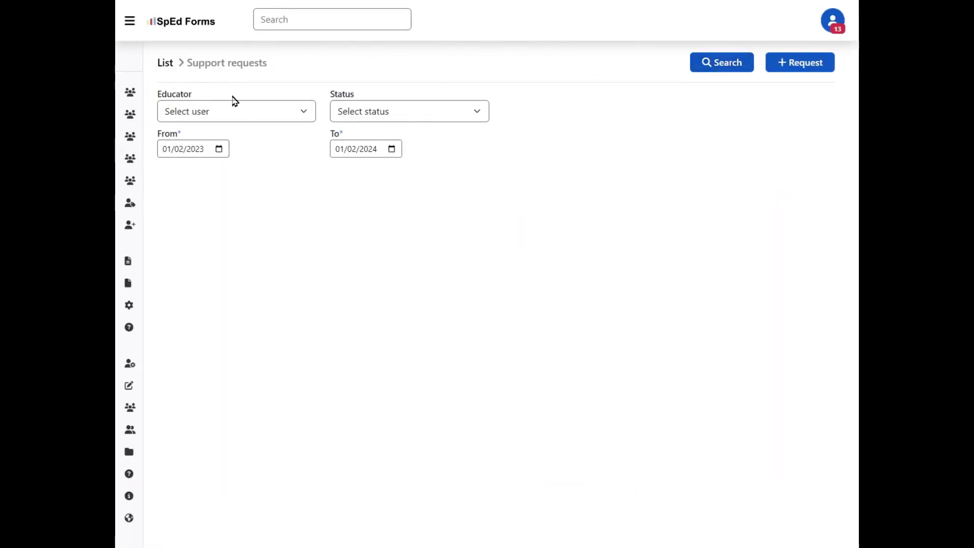
{"action": "left_click", "coordinate": [235, 117]}
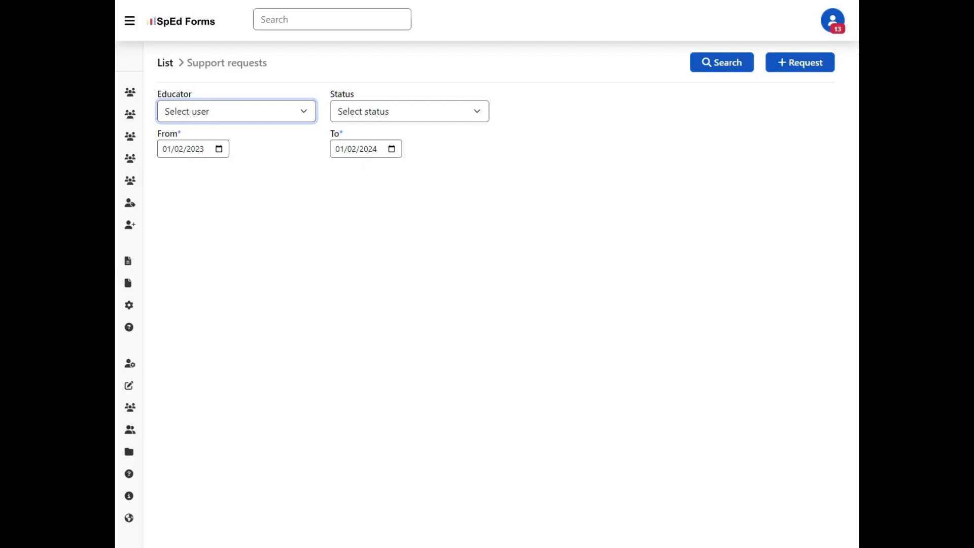
{"action": "left_click", "coordinate": [538, 89]}
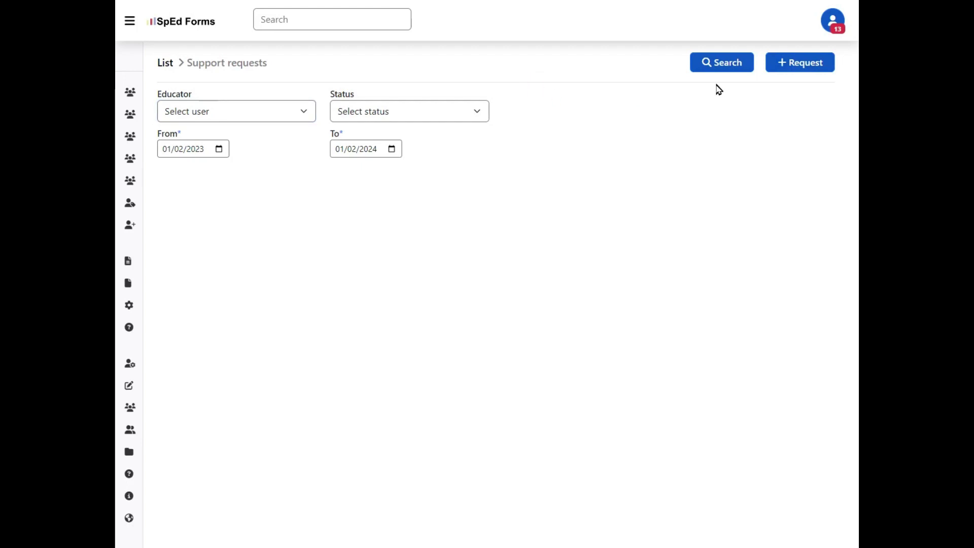
Start a new support request, #58758
{"action": "left_click", "coordinate": [803, 67]}
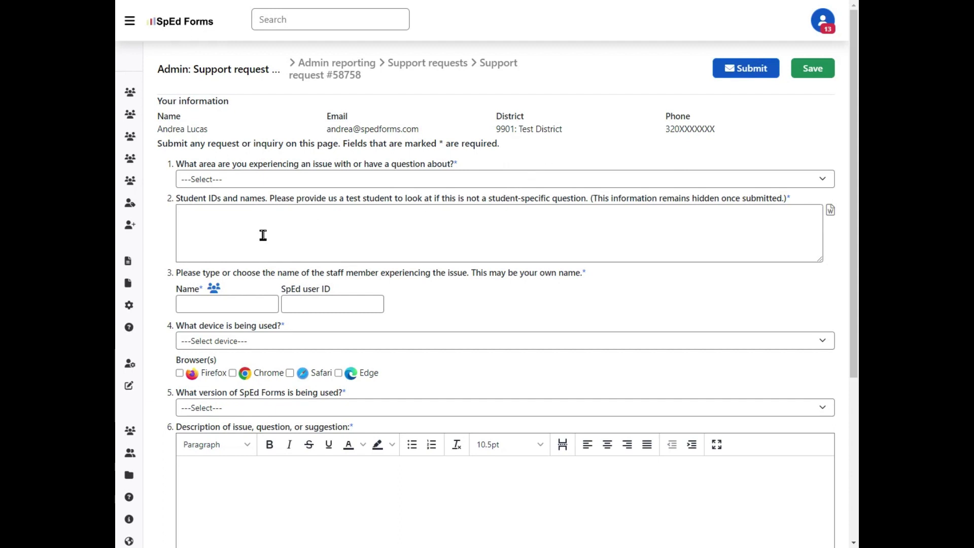
{"action": "scroll", "coordinate": [272, 202], "scroll_direction": "down", "scroll_amount": 2}
{"action": "scroll", "coordinate": [261, 229], "scroll_direction": "up", "scroll_amount": 2}
Go through the Student IDs and staff Name fields, then scroll down the blank form
{"action": "left_click", "coordinate": [197, 222]}
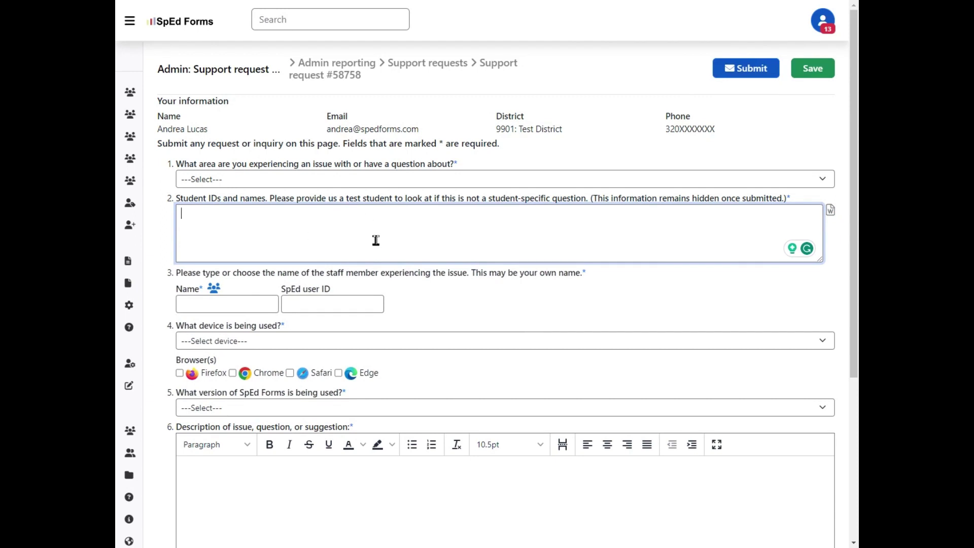
{"action": "left_click", "coordinate": [244, 307]}
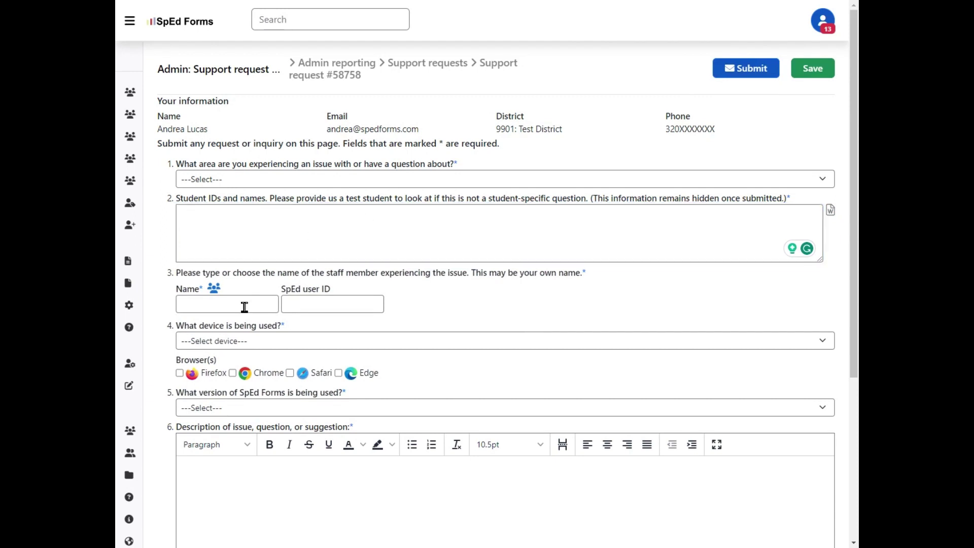
{"action": "left_click", "coordinate": [244, 307]}
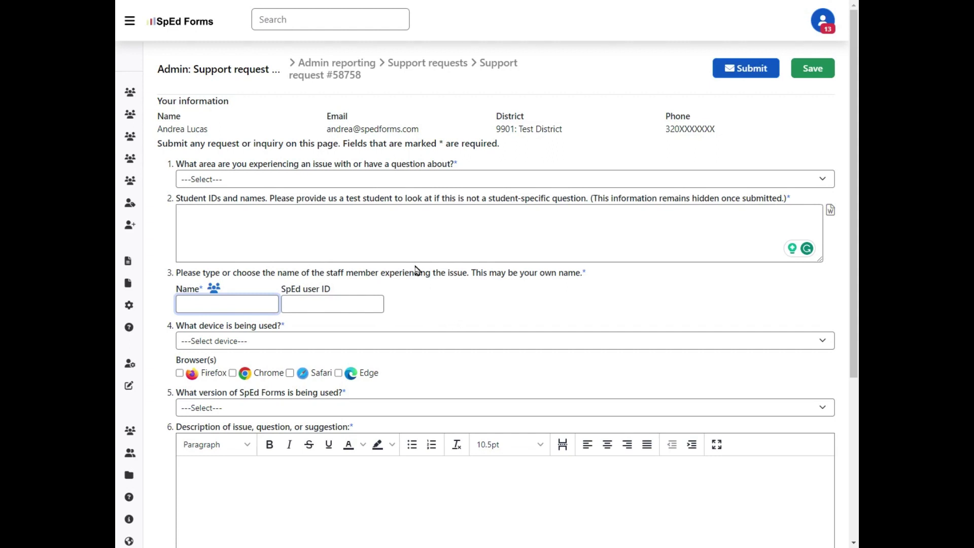
{"action": "left_click", "coordinate": [415, 231]}
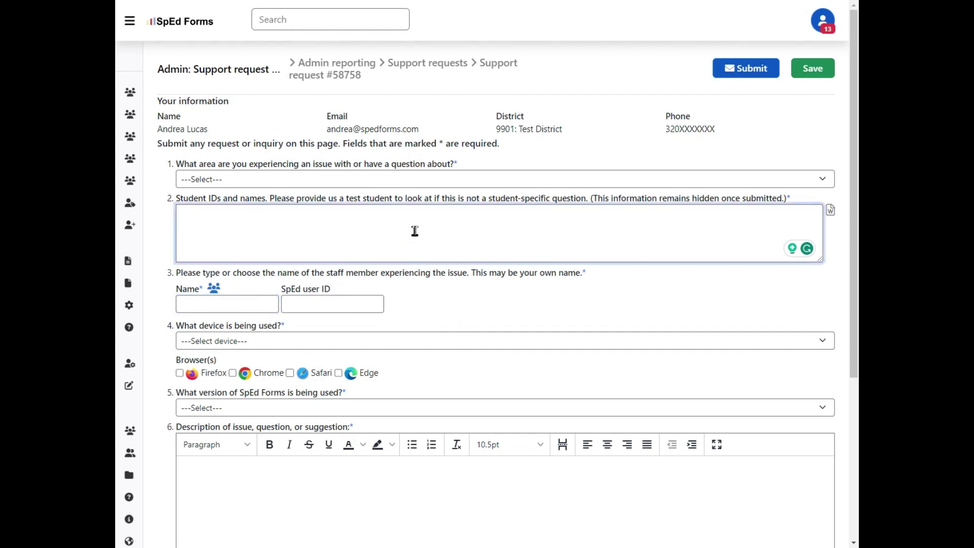
{"action": "scroll", "coordinate": [479, 299], "scroll_direction": "down", "scroll_amount": 1}
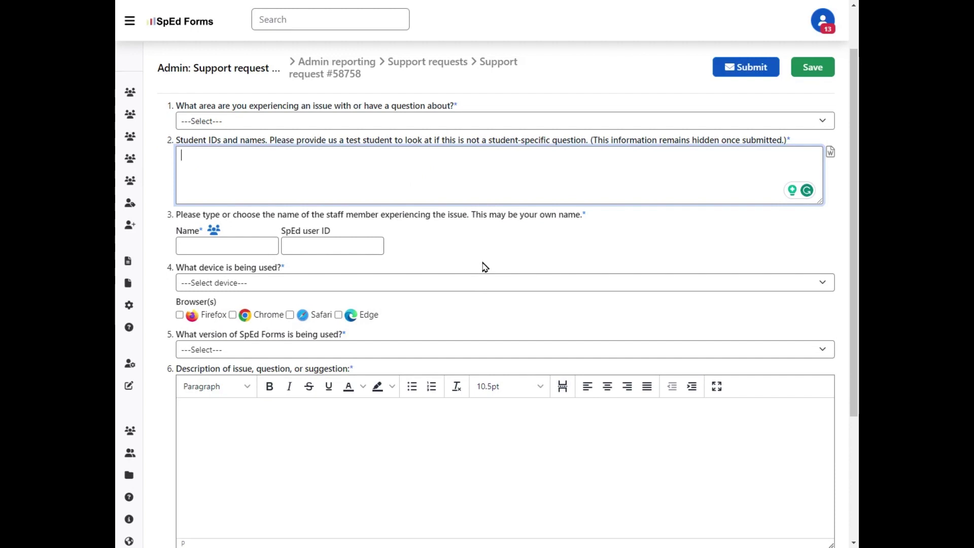
{"action": "scroll", "coordinate": [484, 269], "scroll_direction": "down", "scroll_amount": 1}
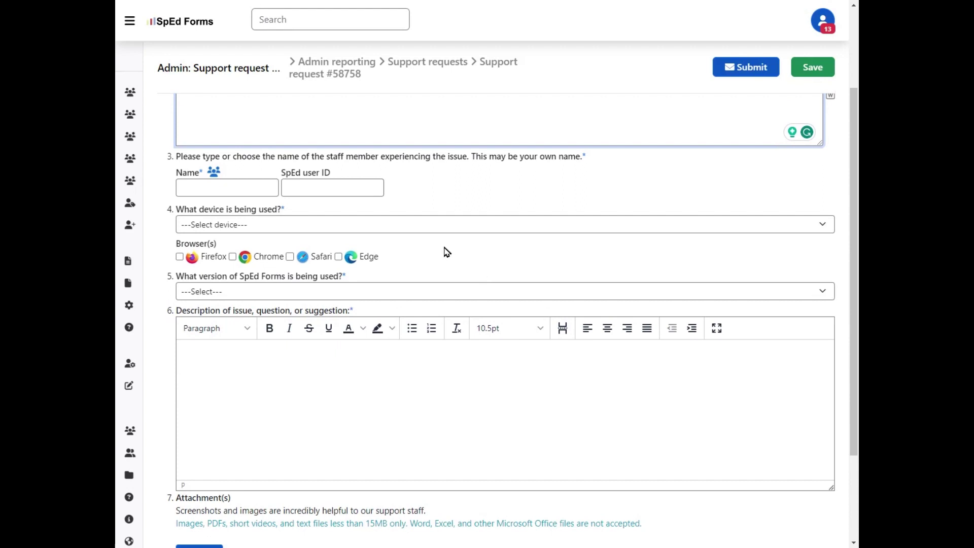
{"action": "left_click", "coordinate": [413, 252]}
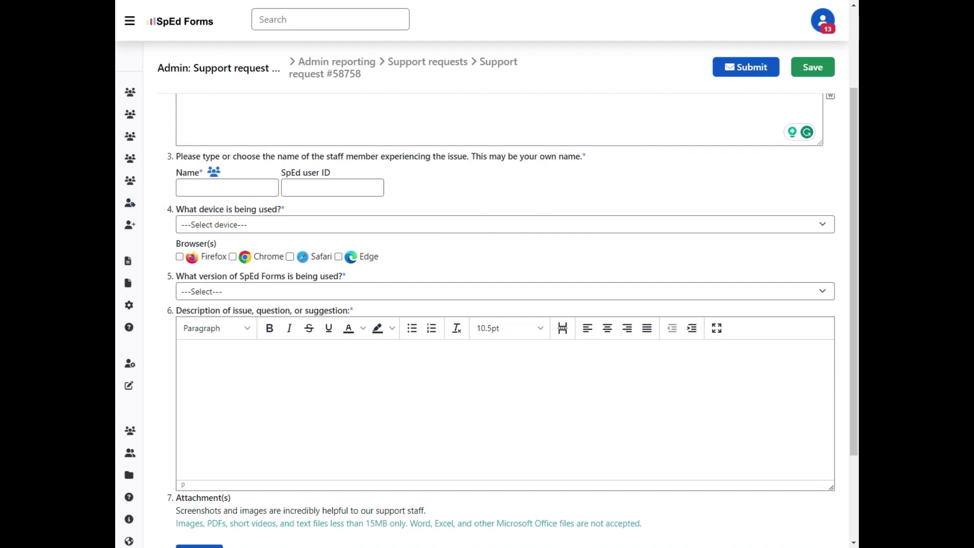
{"action": "scroll", "coordinate": [394, 270], "scroll_direction": "down", "scroll_amount": 1}
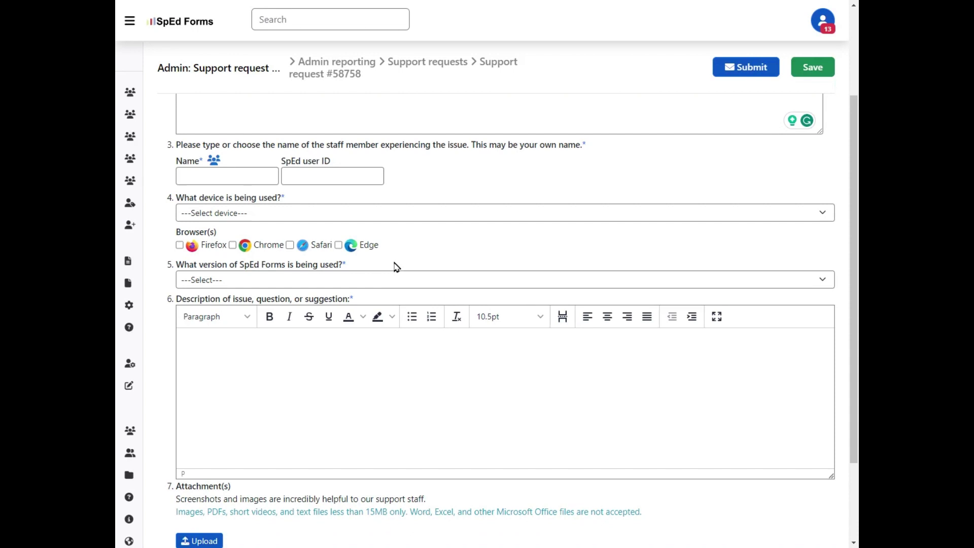
Upload Setting problem screenshot.pdf as the request's attachment, then return to the form's top
{"action": "left_click", "coordinate": [355, 311]}
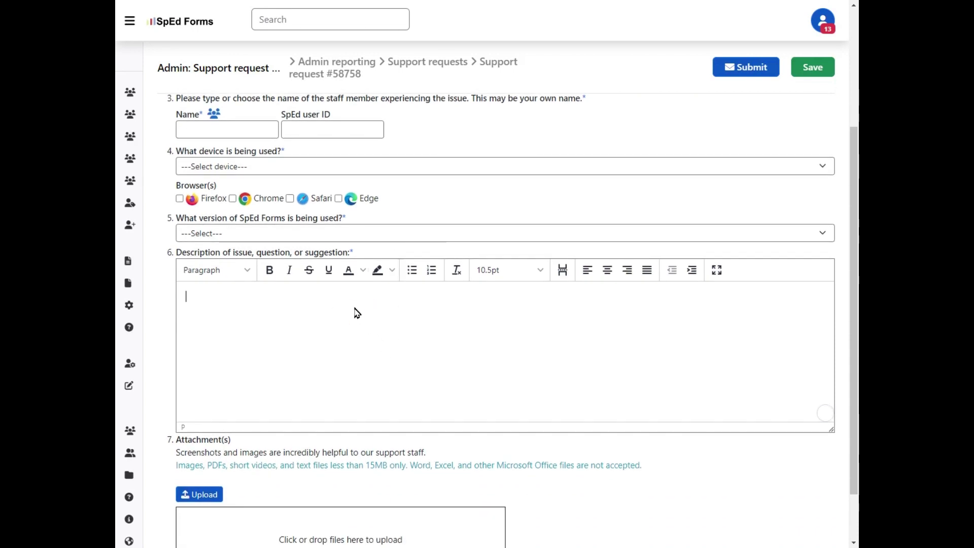
{"action": "scroll", "coordinate": [354, 311], "scroll_direction": "down", "scroll_amount": 1}
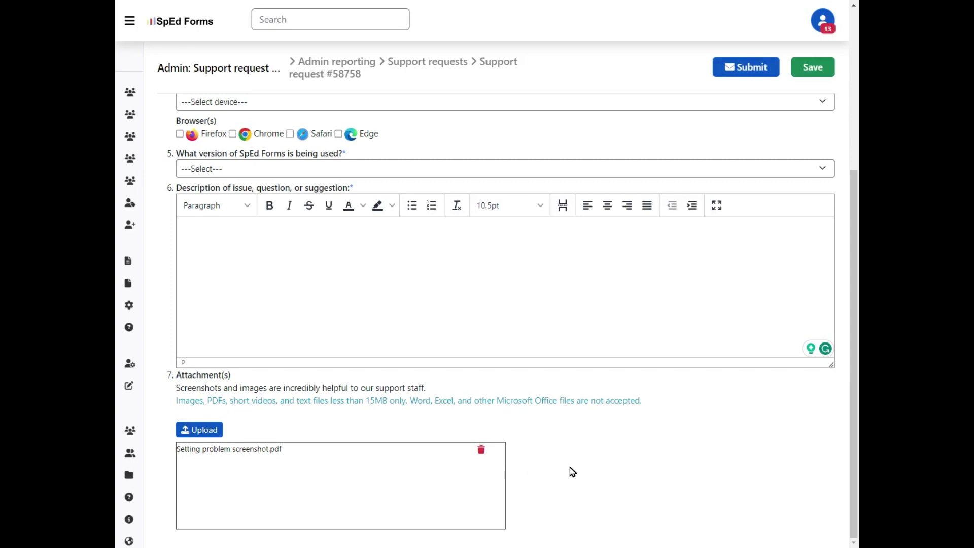
{"action": "left_click", "coordinate": [200, 431]}
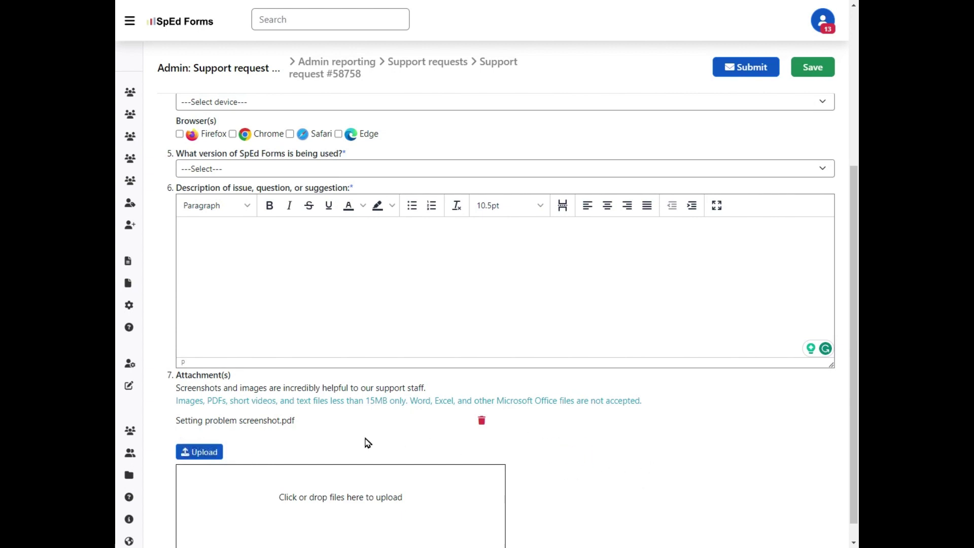
{"action": "scroll", "coordinate": [343, 428], "scroll_direction": "down", "scroll_amount": 1}
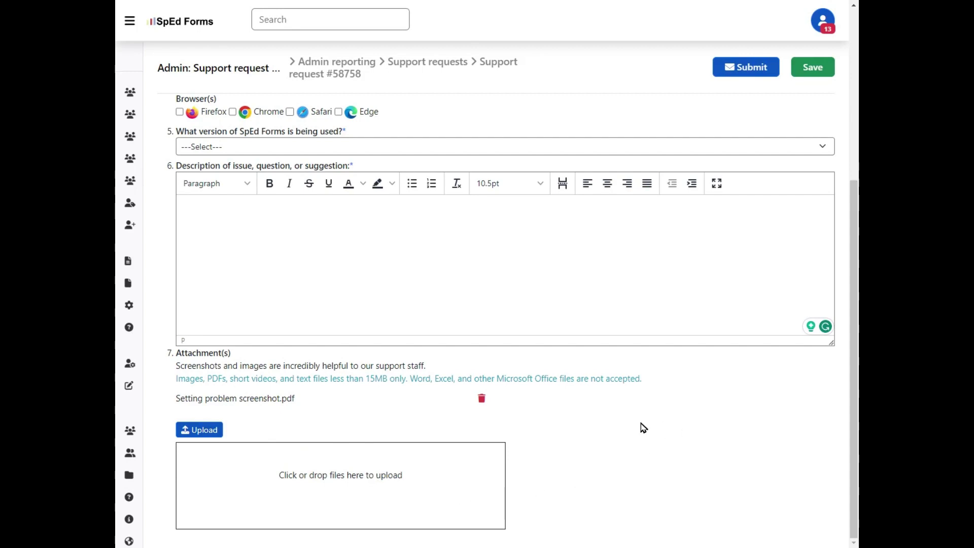
{"action": "scroll", "coordinate": [622, 432], "scroll_direction": "up", "scroll_amount": 5}
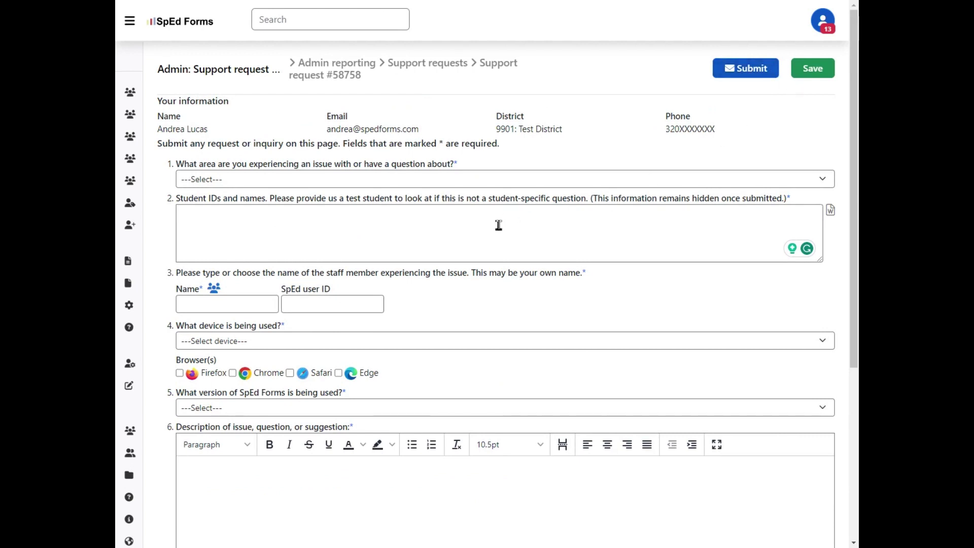
Save the support request form and go back to the Support requests list
{"action": "left_click", "coordinate": [814, 75]}
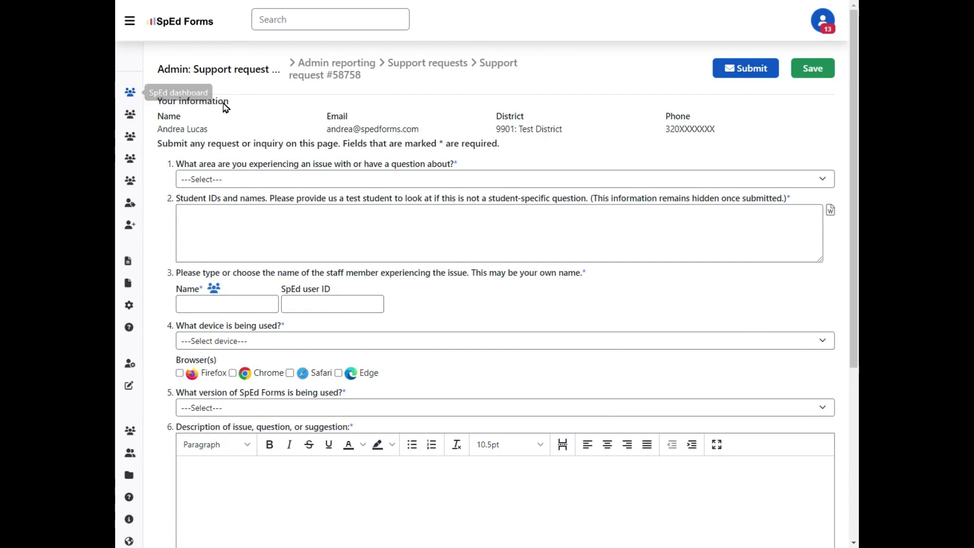
{"action": "left_click", "coordinate": [128, 95]}
{"action": "scroll", "coordinate": [124, 321], "scroll_direction": "down", "scroll_amount": 10}
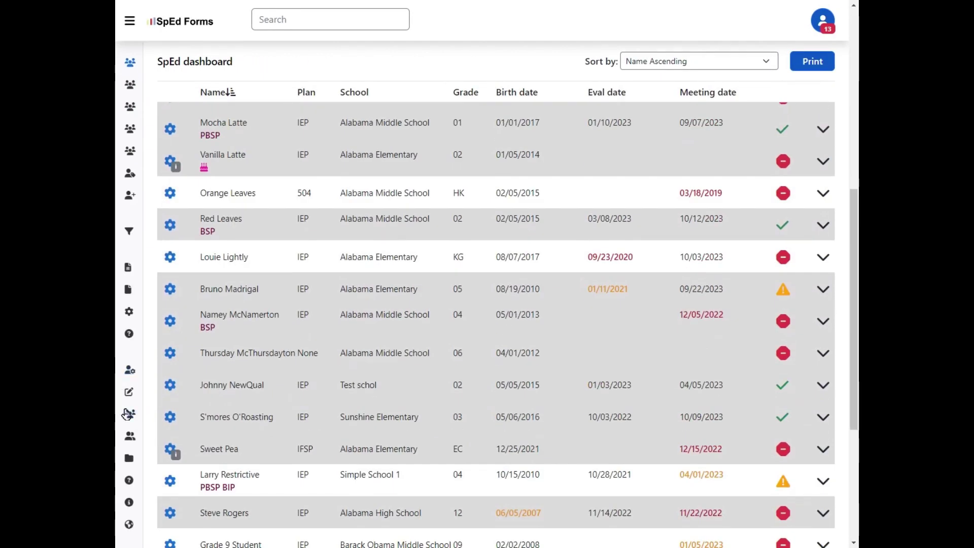
{"action": "left_click", "coordinate": [130, 503]}
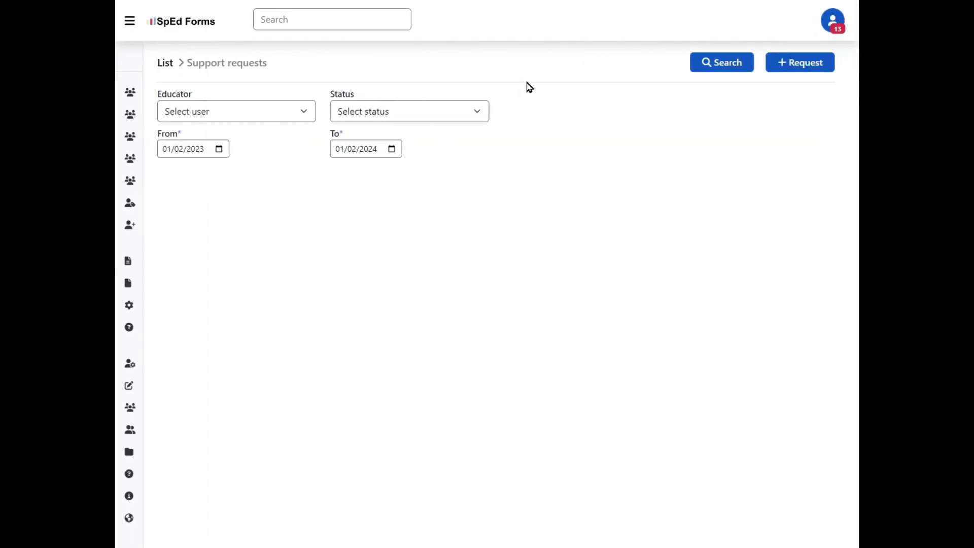
Start a new request answered as student-form issue, Windows laptop, Chrome, SpEd Forms 2.0
{"action": "left_click", "coordinate": [783, 68]}
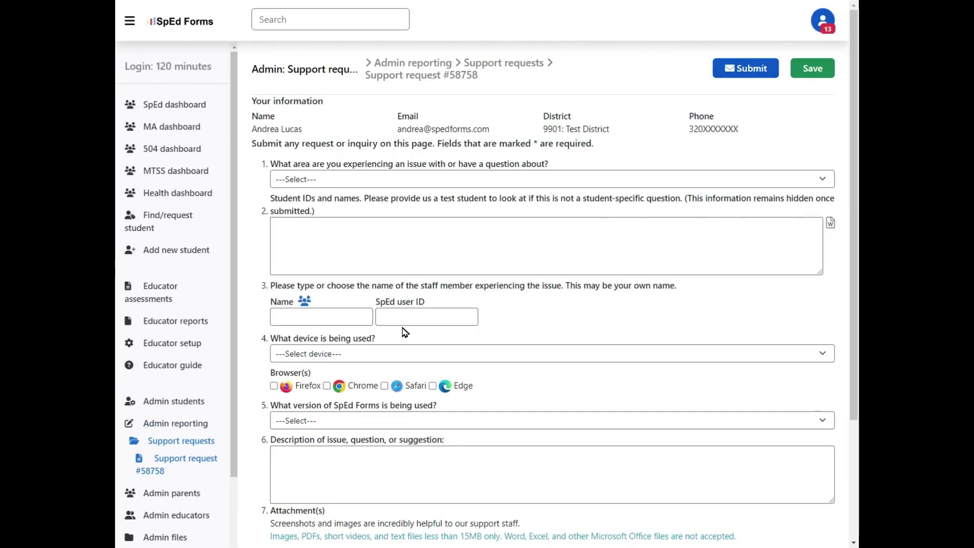
{"action": "scroll", "coordinate": [500, 322], "scroll_direction": "down", "scroll_amount": 2}
{"action": "scroll", "coordinate": [500, 322], "scroll_direction": "down", "scroll_amount": 3}
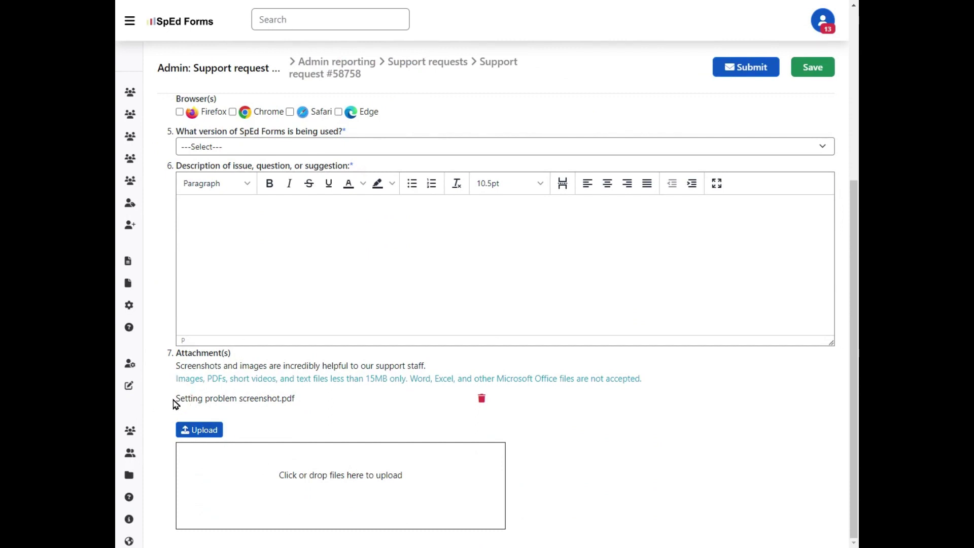
{"action": "left_click_drag", "start_coordinate": [176, 399], "coordinate": [327, 394]}
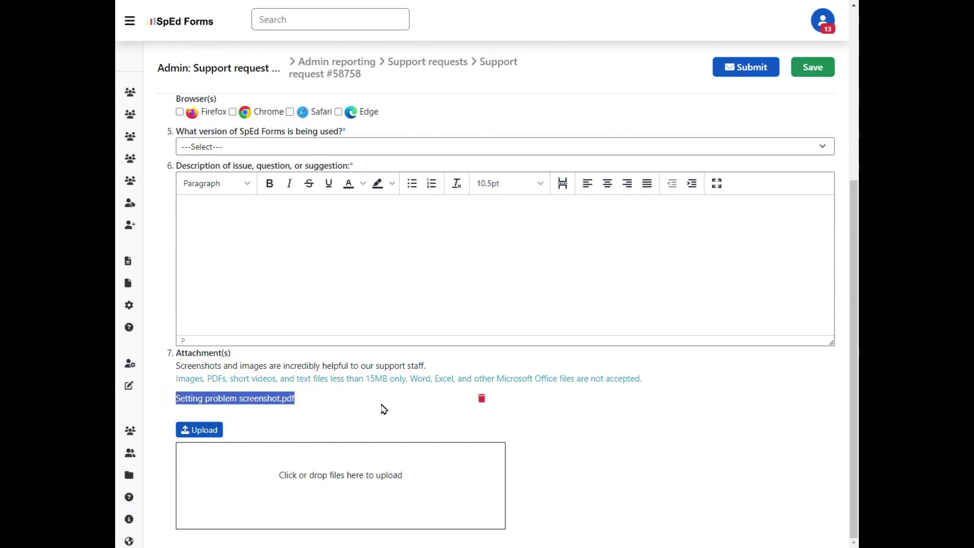
{"action": "scroll", "coordinate": [382, 407], "scroll_direction": "up", "scroll_amount": 5}
{"action": "scroll", "coordinate": [378, 390], "scroll_direction": "up", "scroll_amount": 1}
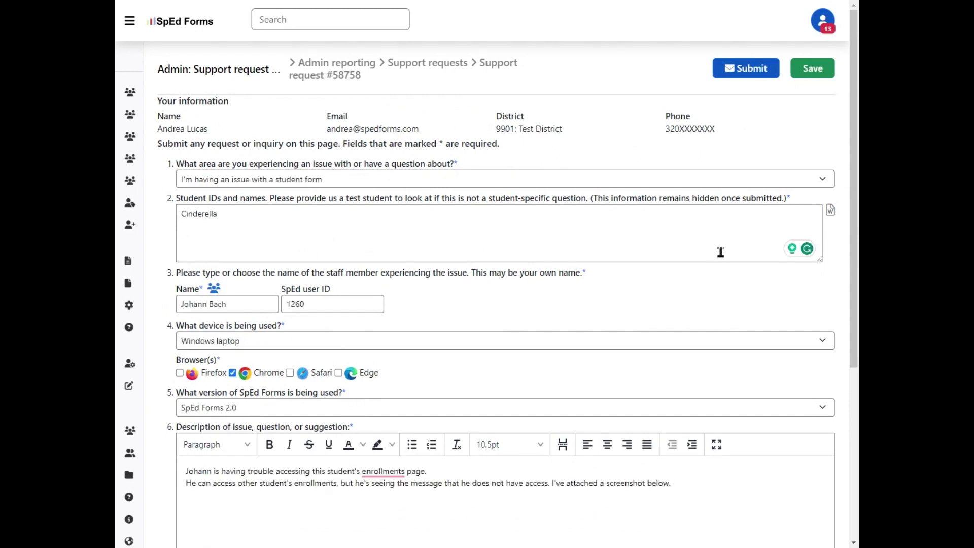
Accept Grammarly's fix so the description reads 'enrollment page' instead of 'enrollments page'
{"action": "scroll", "coordinate": [315, 131], "scroll_direction": "down", "scroll_amount": 3}
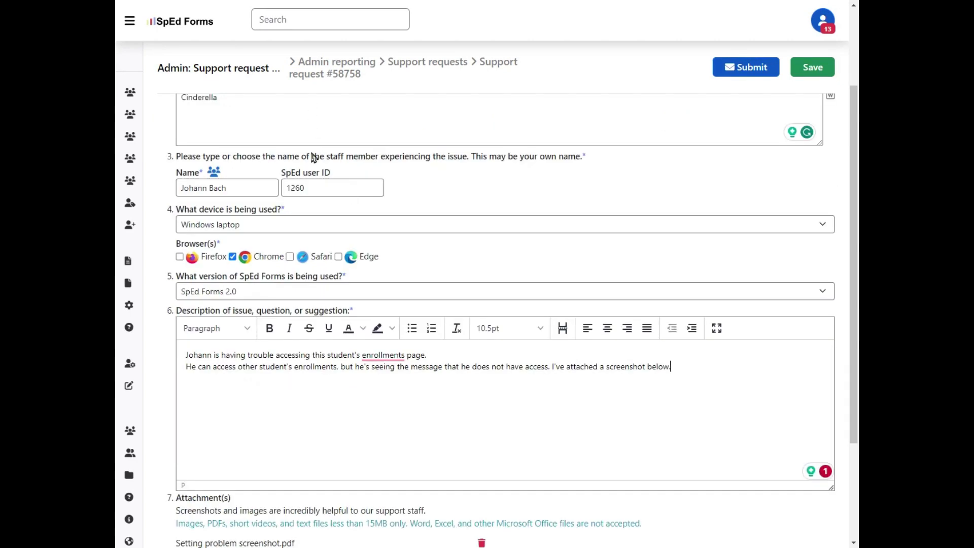
{"action": "scroll", "coordinate": [281, 229], "scroll_direction": "up", "scroll_amount": 3}
{"action": "scroll", "coordinate": [281, 229], "scroll_direction": "down", "scroll_amount": 3}
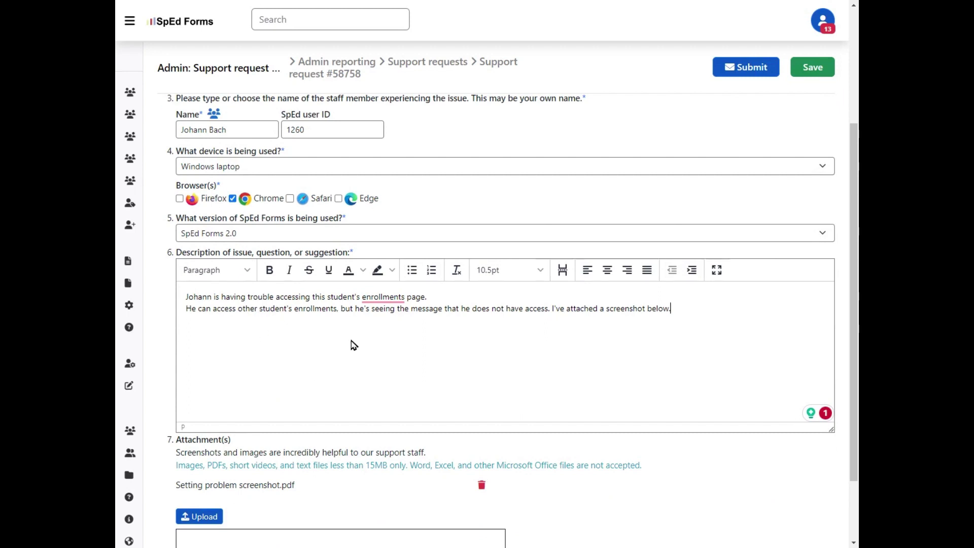
{"action": "scroll", "coordinate": [381, 323], "scroll_direction": "down", "scroll_amount": 2}
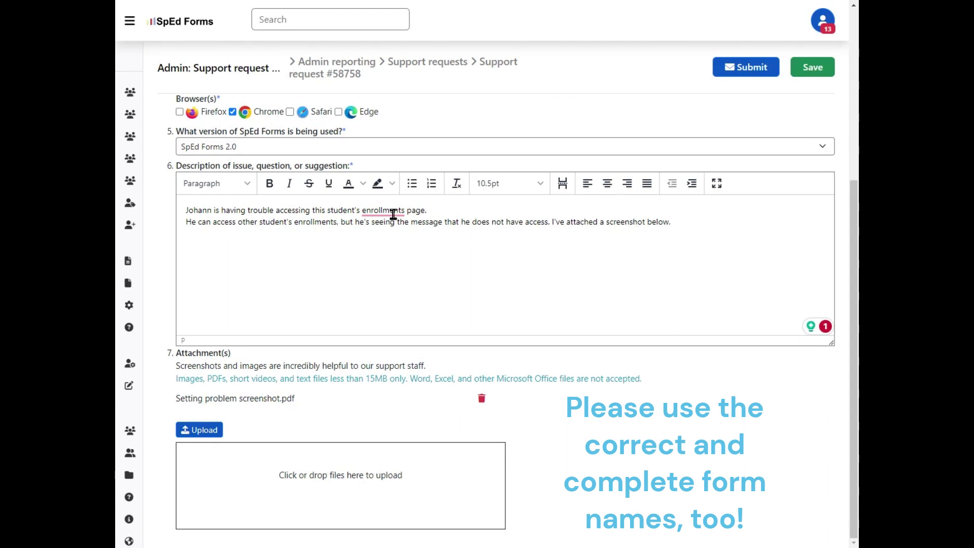
{"action": "mouse_move", "coordinate": [393, 210]}
{"action": "left_click", "coordinate": [395, 254]}
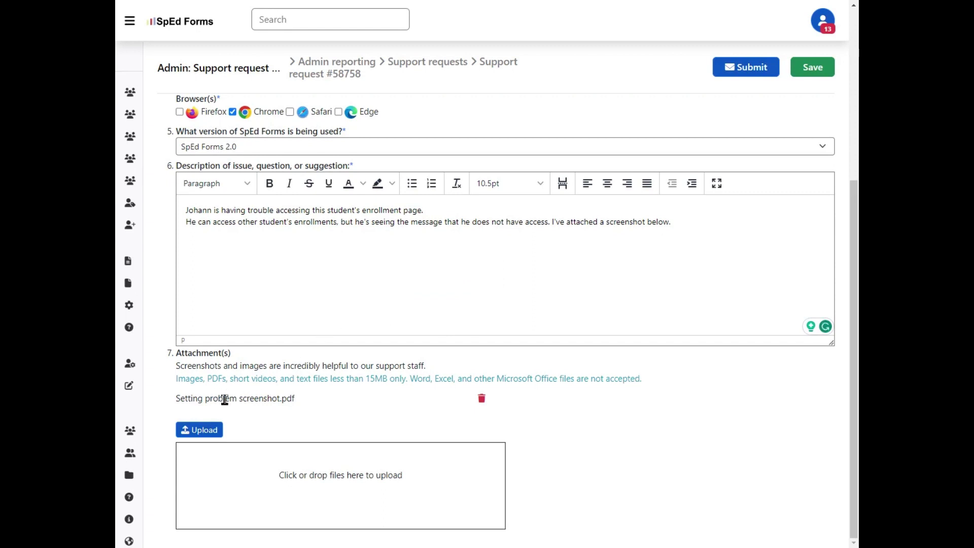
Submit the request and find request 58767, dated 01/03/2024 10:15 AM, status Assigned
{"action": "left_click", "coordinate": [746, 71]}
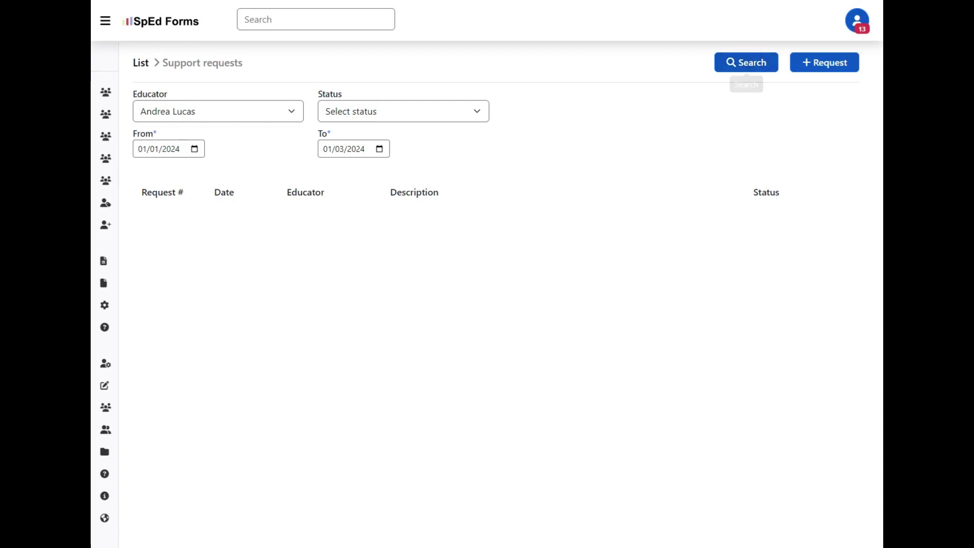
{"action": "left_click", "coordinate": [746, 62]}
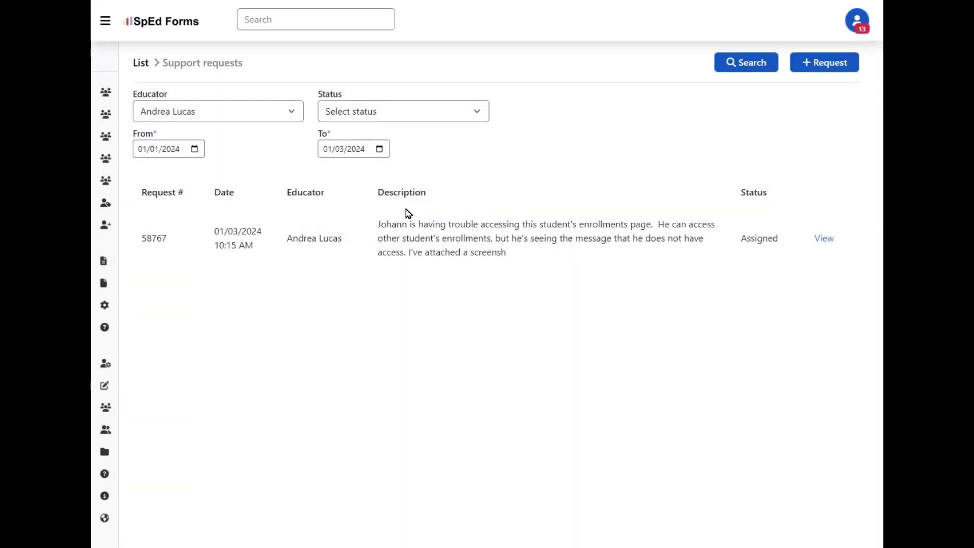
{"action": "left_click", "coordinate": [142, 240]}
{"action": "left_click_drag", "start_coordinate": [142, 241], "coordinate": [513, 252]}
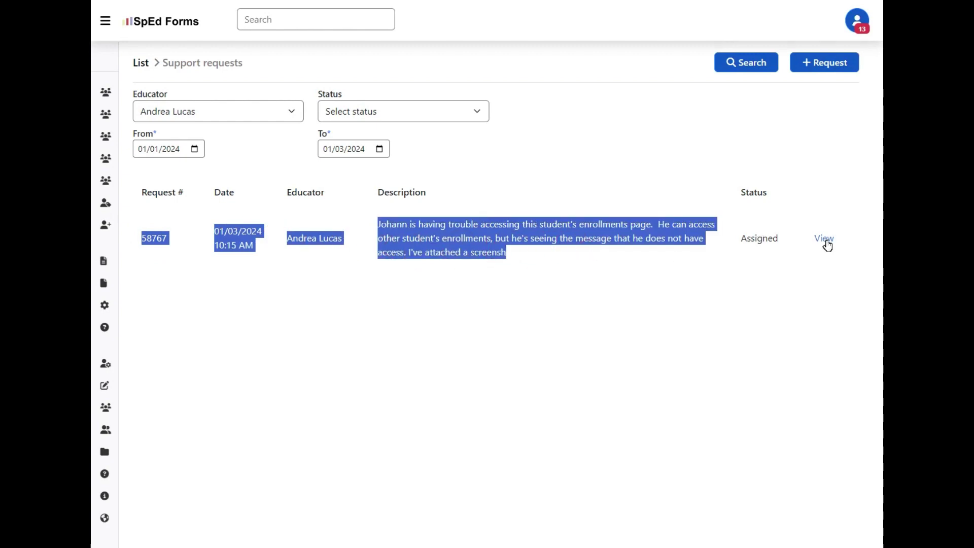
Open Support Request #58767's details and review its description
{"action": "left_click", "coordinate": [811, 243]}
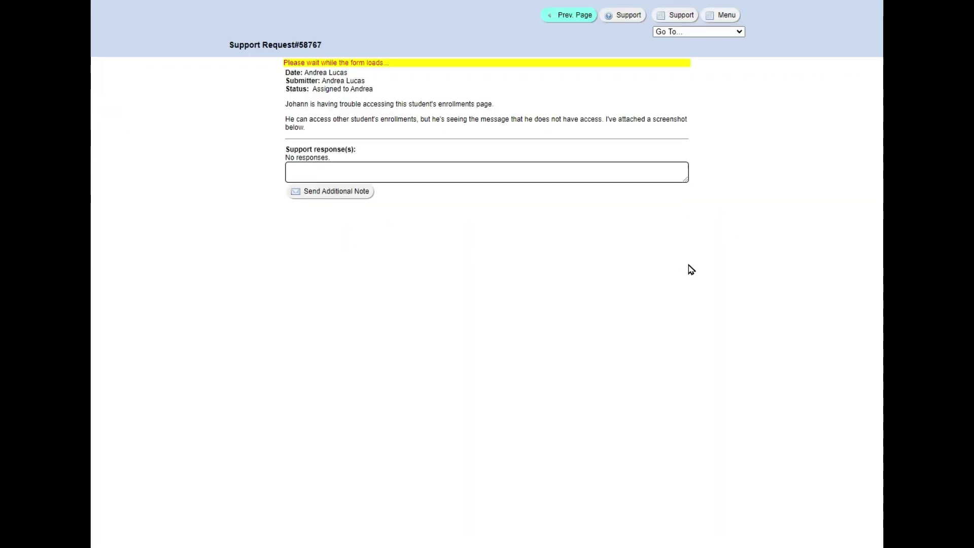
{"action": "left_click_drag", "start_coordinate": [287, 103], "coordinate": [382, 281]}
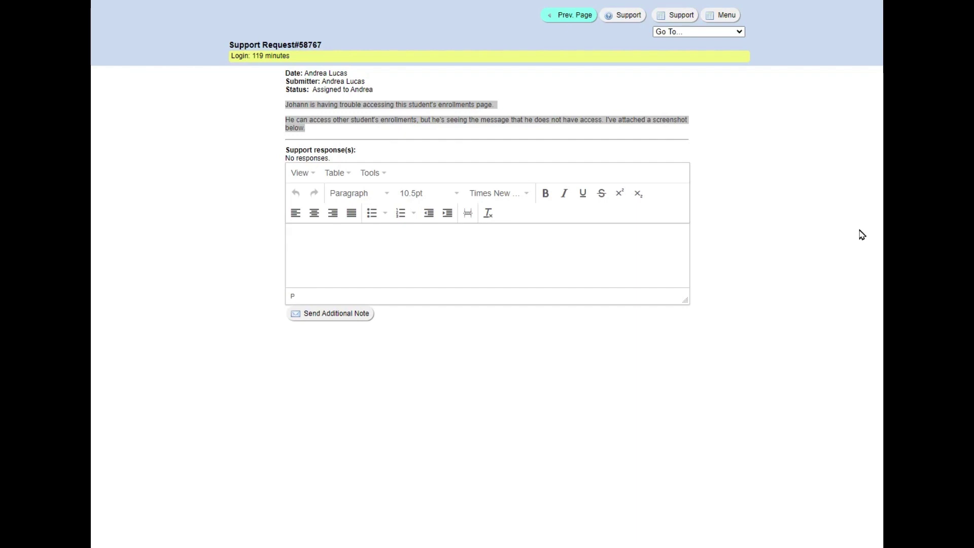
{"action": "left_click", "coordinate": [724, 123]}
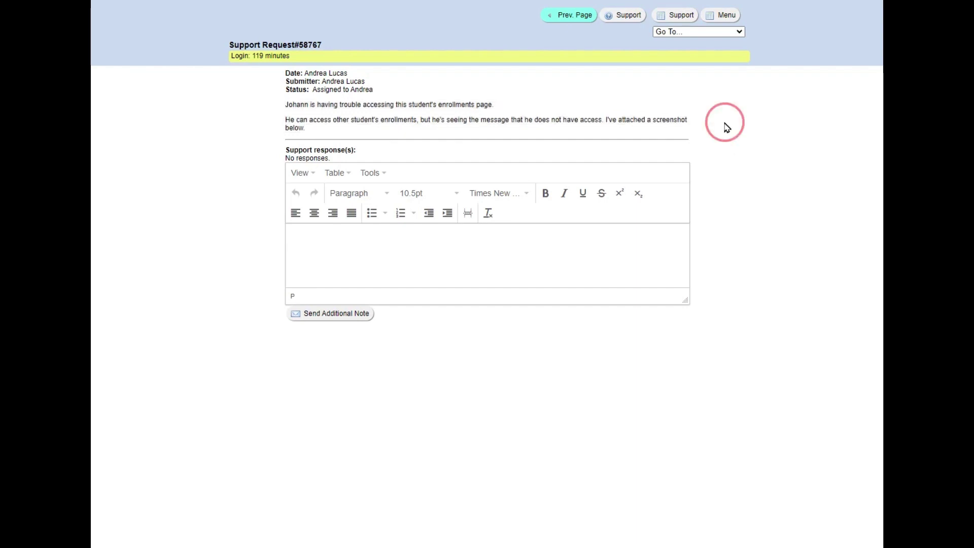
Paste a note about checking the educator's settings and sharing page, and send it
{"action": "left_click", "coordinate": [571, 243]}
{"action": "type", "text": "Forgot to say that I checked Johann's settings within Admin educators and also the student's sharing page."}
{"action": "left_click", "coordinate": [336, 315]}
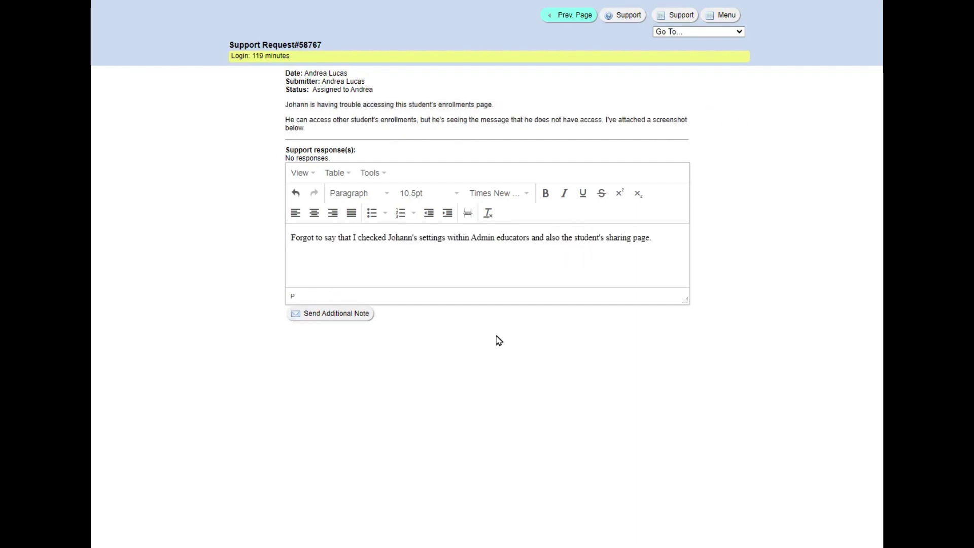